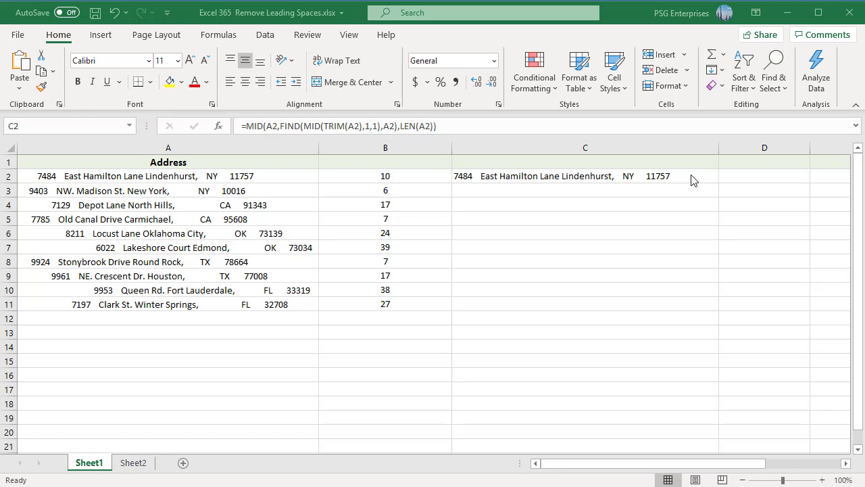
# Examine the FIND formula in cell B2 and the MID formula in cell C2 of Sheet1.
pyautogui.doubleClick(423, 176)
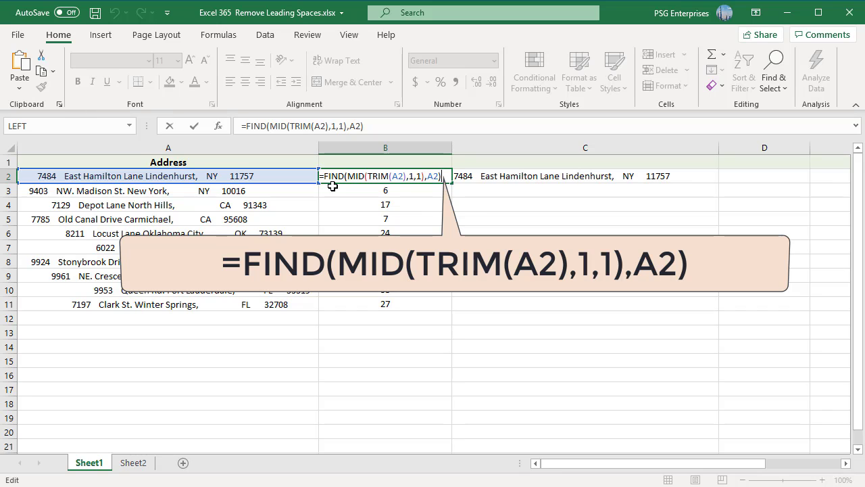
pyautogui.hotkey('ctrl', 'Return')
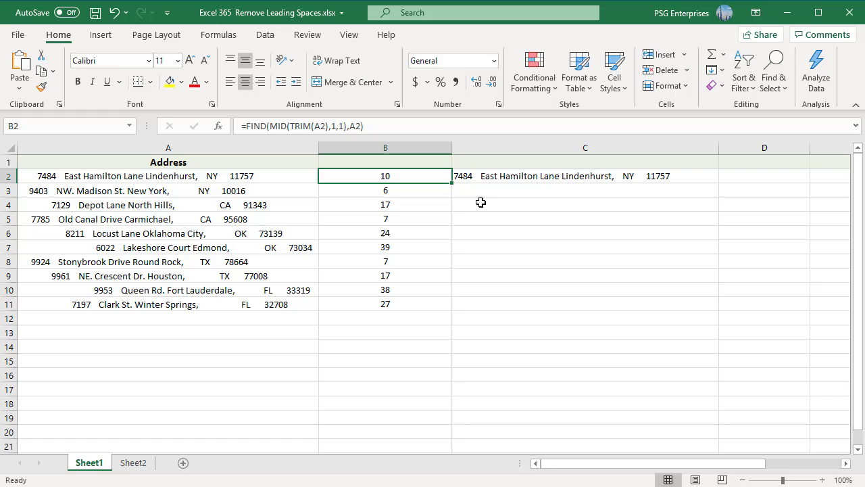
pyautogui.click(505, 175)
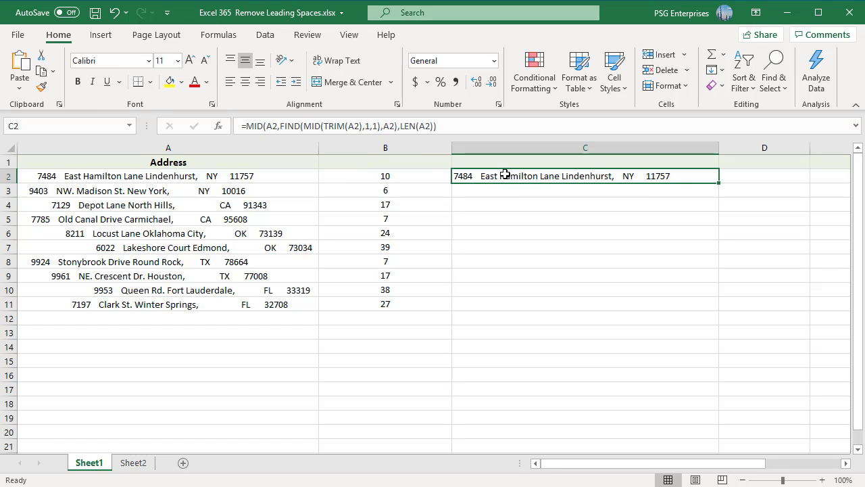
pyautogui.doubleClick(677, 177)
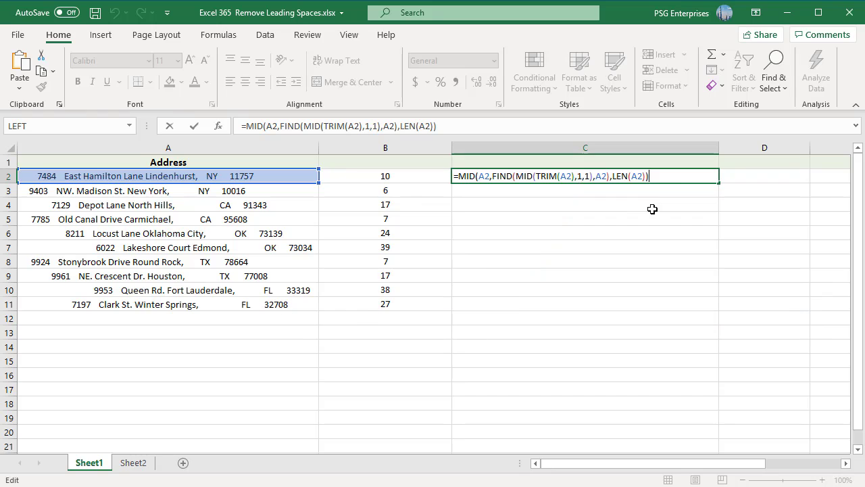
pyautogui.hotkey('ctrl', 'Return')
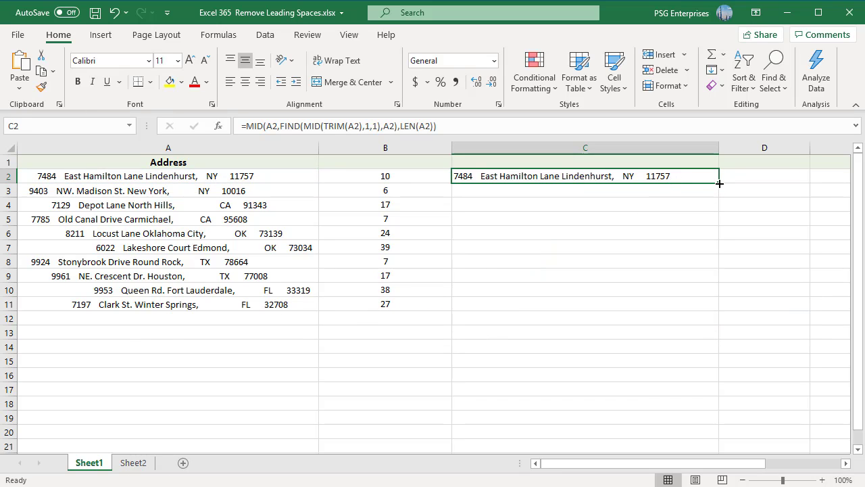
# Fill the MID formula from C2 down through C11 for all the addresses.
pyautogui.moveTo(720, 182); pyautogui.dragTo(734, 309)
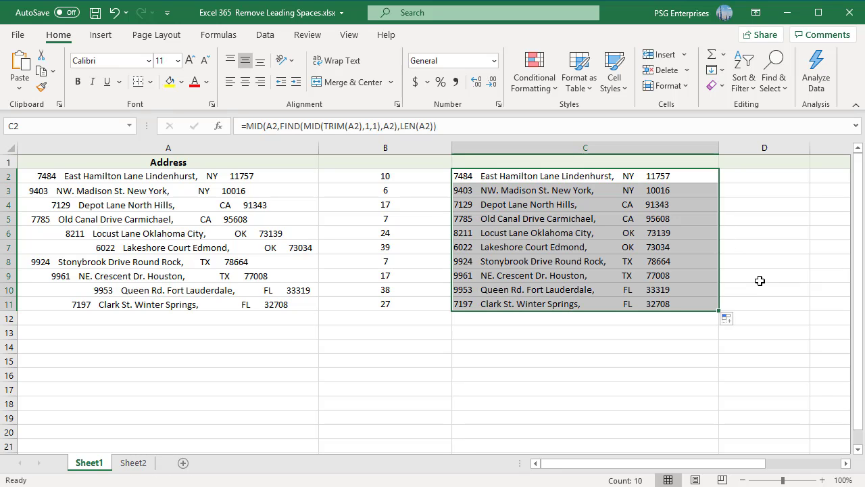
pyautogui.doubleClick(753, 314)
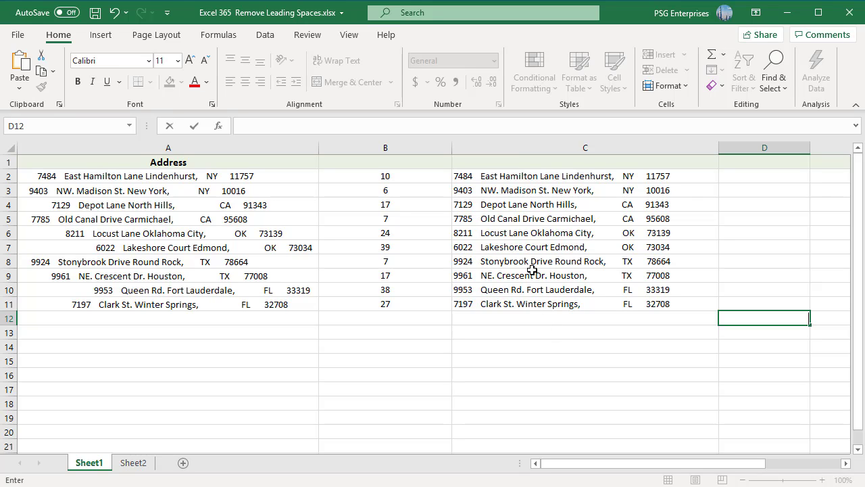
# Copy the cleaned addresses in C2:C11 and paste them as values only over the originals starting at A2.
pyautogui.click(515, 177)
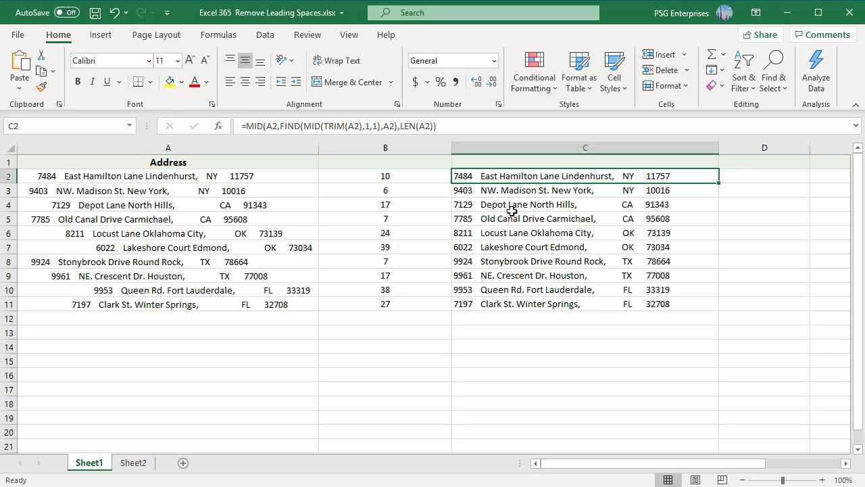
pyautogui.keyDown('shift'); pyautogui.click(546, 305); pyautogui.keyUp('shift')
pyautogui.rightClick(534, 250)
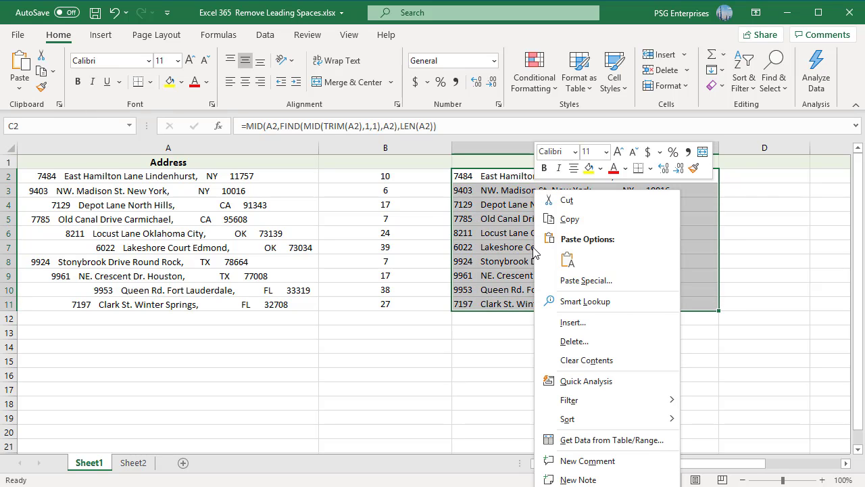
pyautogui.click(565, 219)
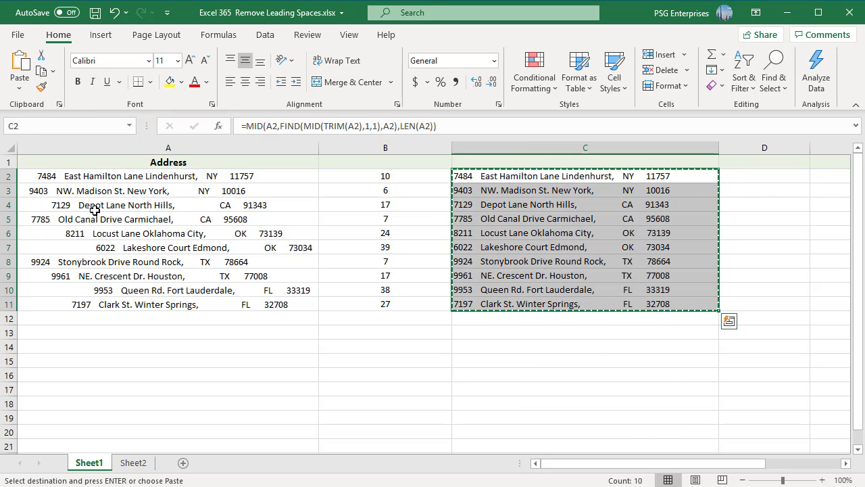
pyautogui.rightClick(45, 177)
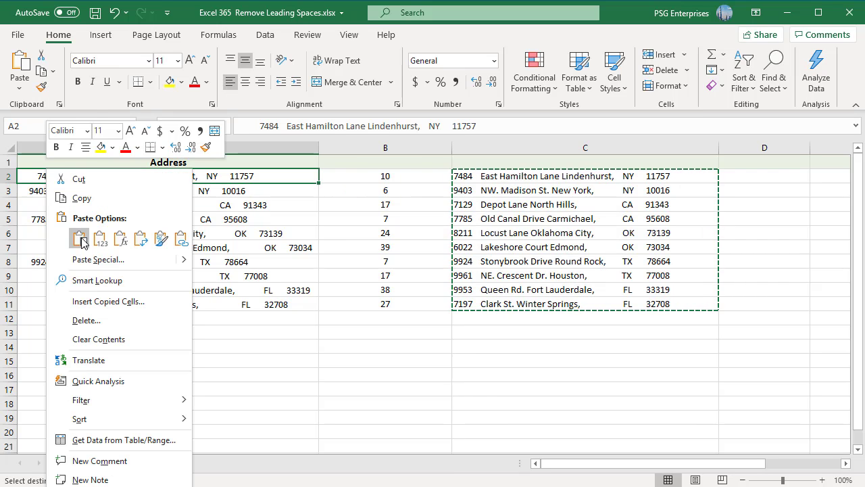
pyautogui.click(81, 240)
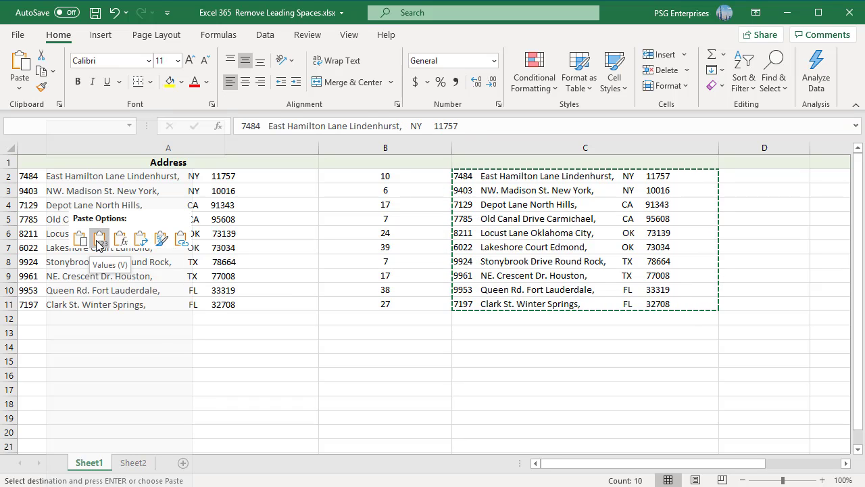
pyautogui.click(98, 242)
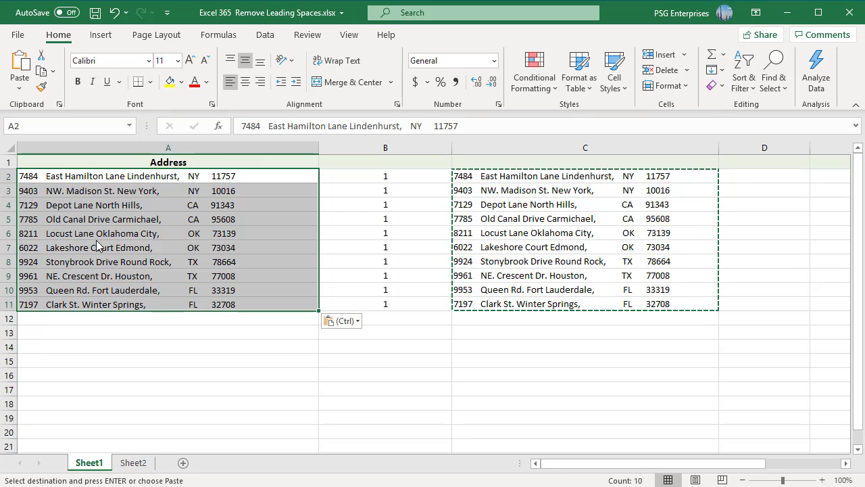
# Delete the helper column C from Sheet1.
pyautogui.doubleClick(385, 318)
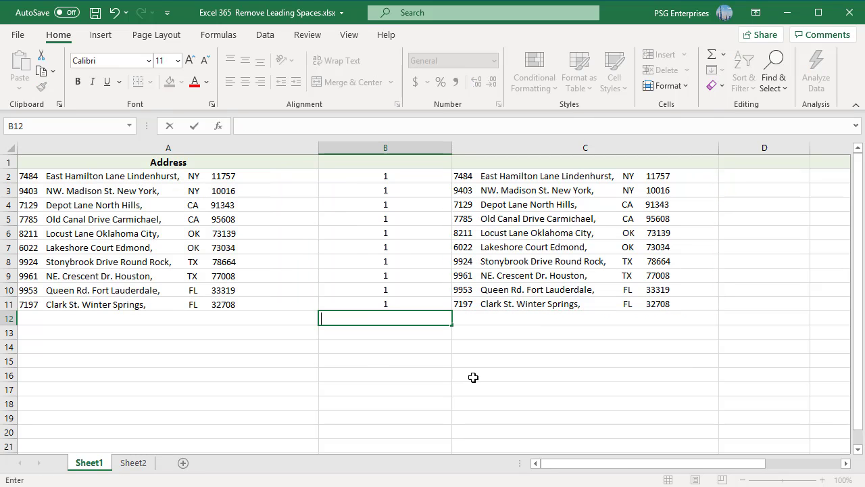
pyautogui.click(366, 360)
pyautogui.rightClick(533, 149)
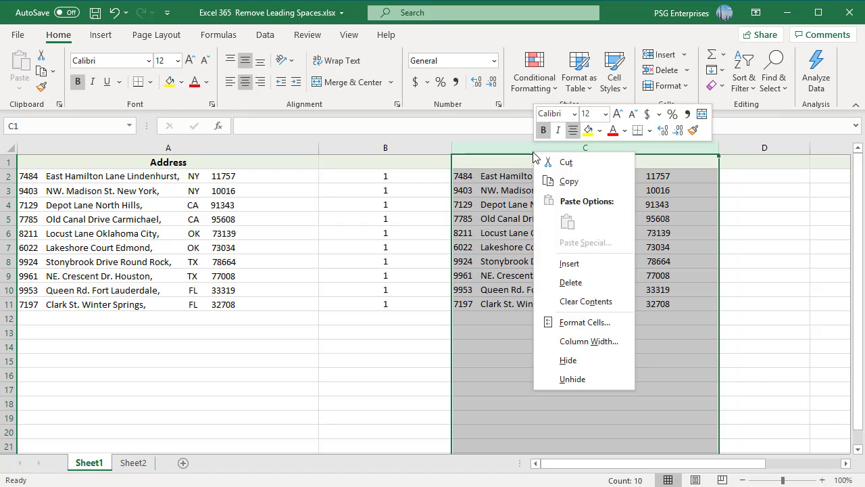
pyautogui.click(584, 281)
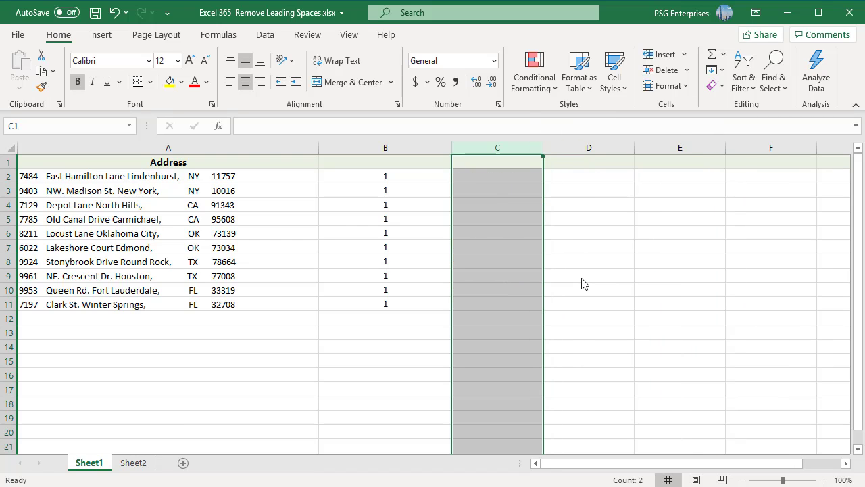
# Switch to Sheet2 and examine the FIND formula in B2 and the REPLACE formula in C2.
pyautogui.click(142, 465)
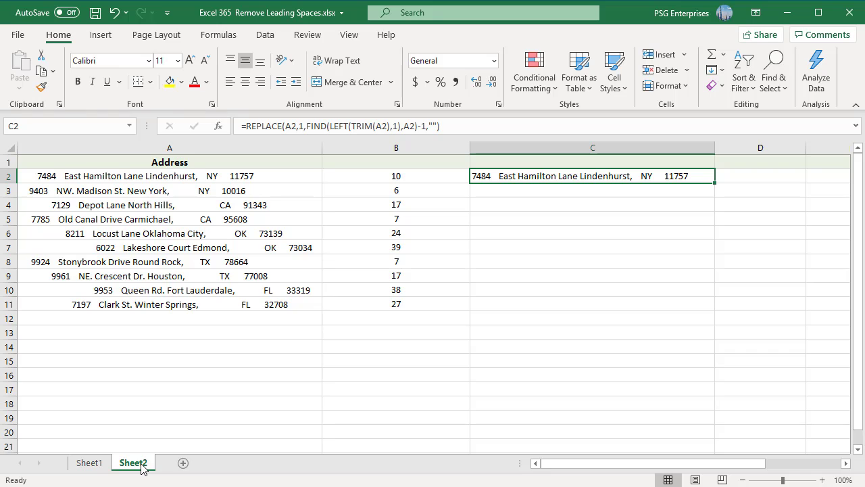
pyautogui.click(437, 174)
pyautogui.doubleClick(437, 175)
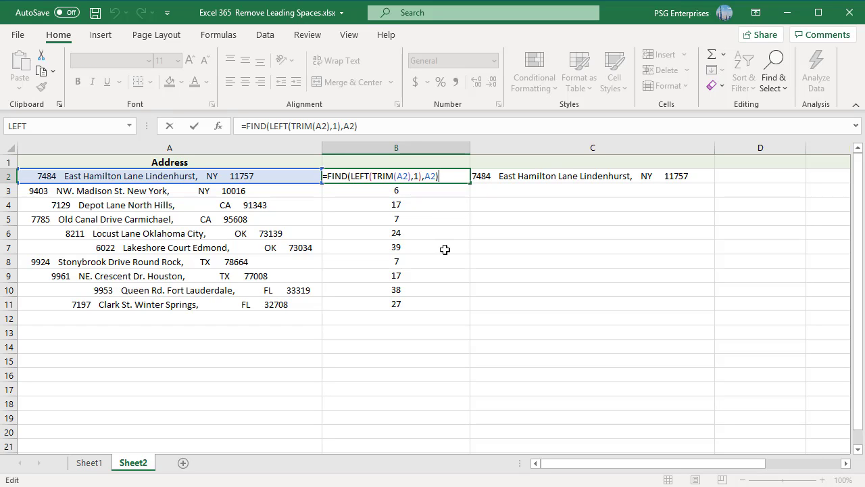
pyautogui.doubleClick(595, 178)
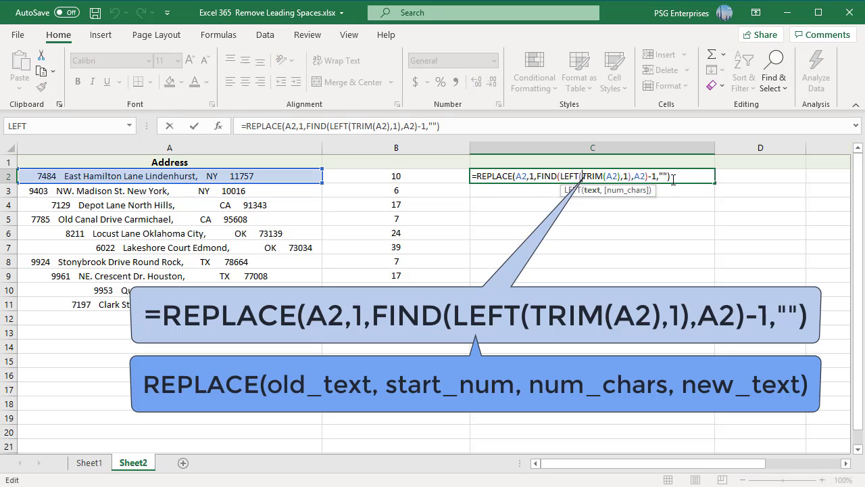
pyautogui.click(679, 180)
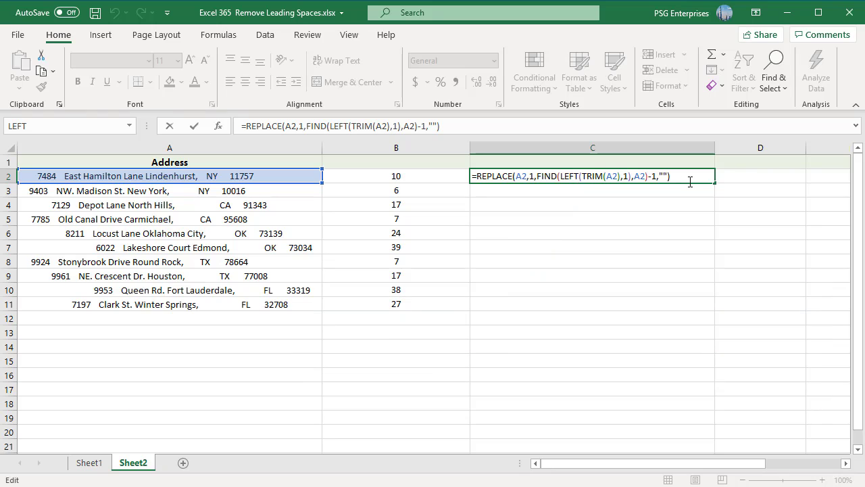
pyautogui.hotkey('ctrl', 'Return')
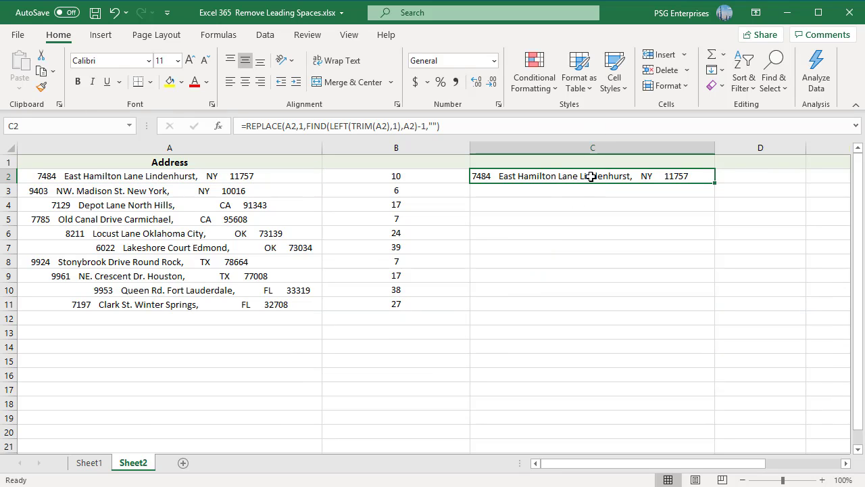
# Fill the REPLACE formula from C2 down through C11 on Sheet2.
pyautogui.moveTo(714, 182); pyautogui.dragTo(689, 313)
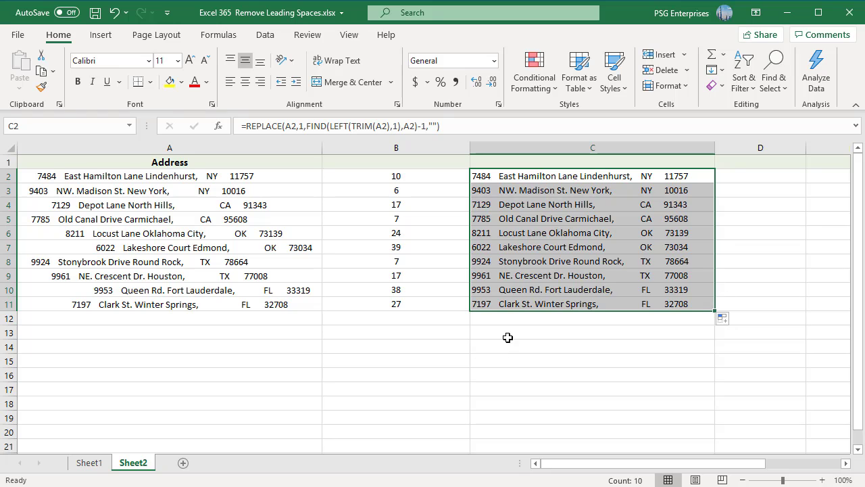
pyautogui.click(739, 318)
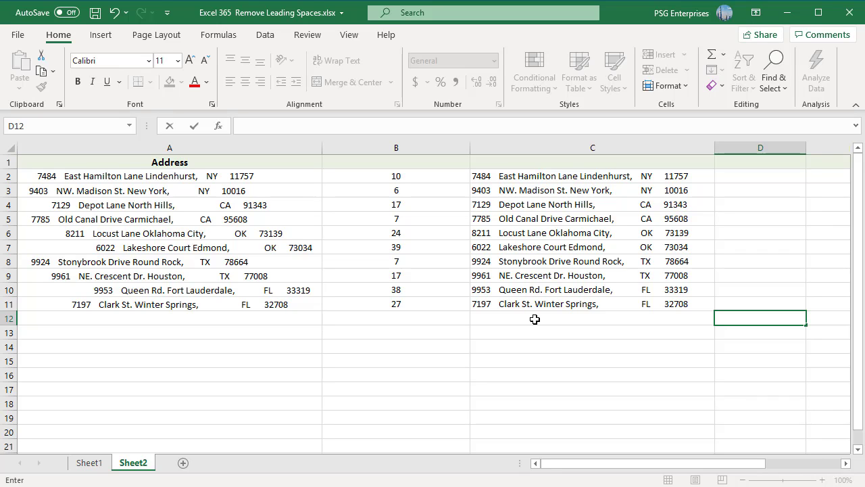
# Copy the REPLACE results in C2:C11 and paste them as values only into the Address column from A2.
pyautogui.click(534, 176)
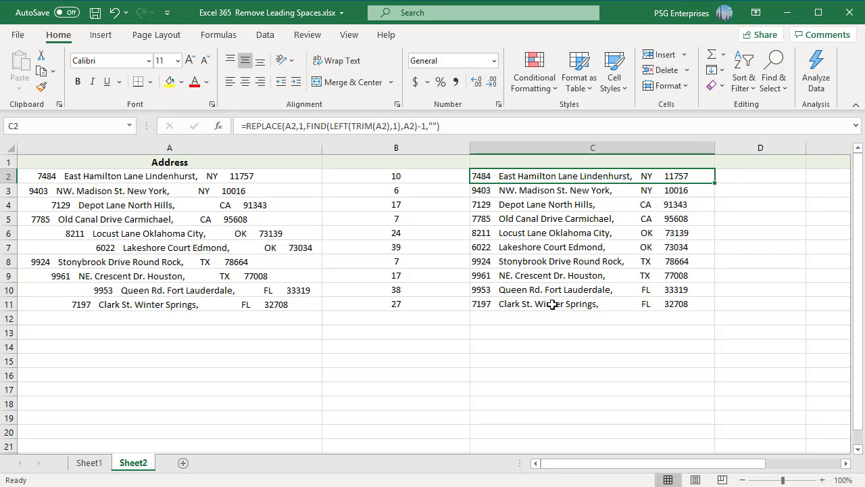
pyautogui.keyDown('shift'); pyautogui.click(555, 303); pyautogui.keyUp('shift')
pyautogui.rightClick(535, 265)
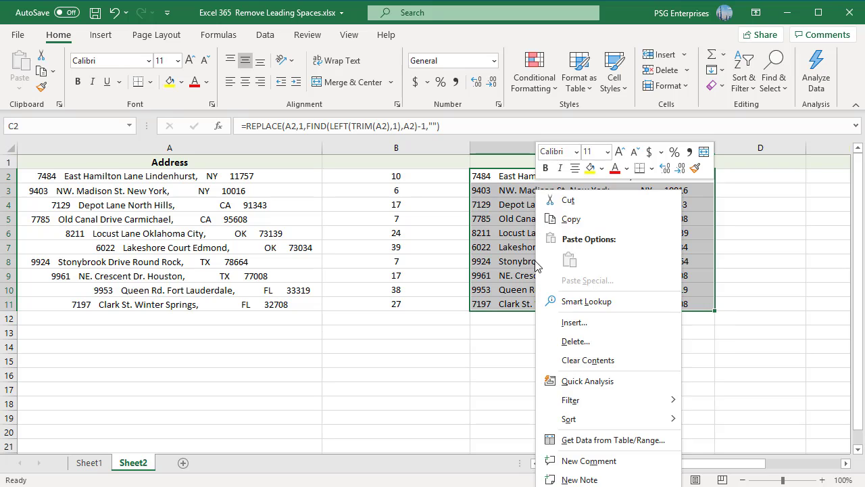
pyautogui.click(571, 219)
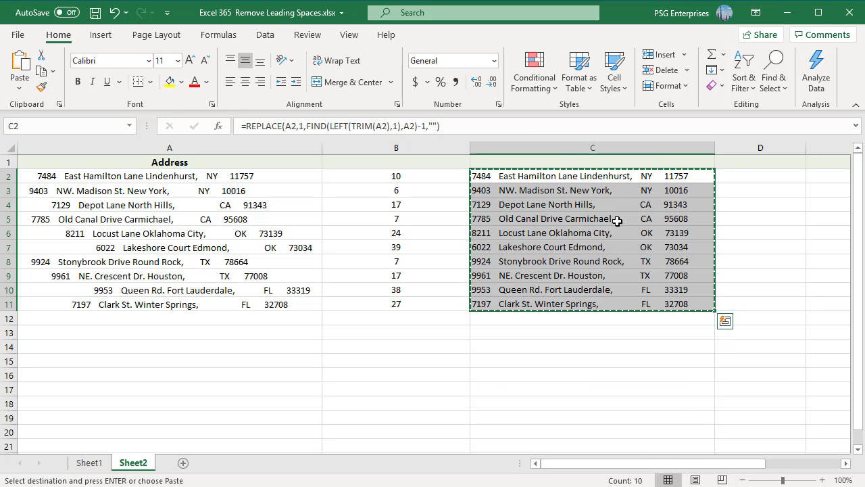
pyautogui.rightClick(35, 174)
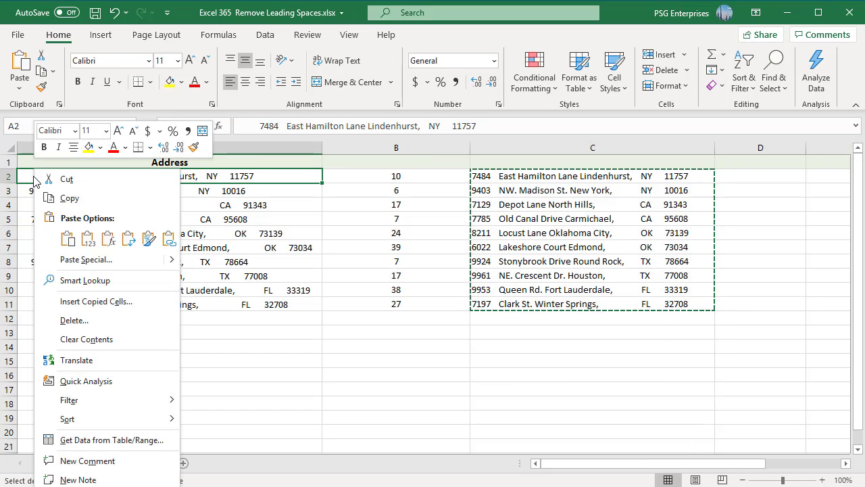
pyautogui.click(87, 238)
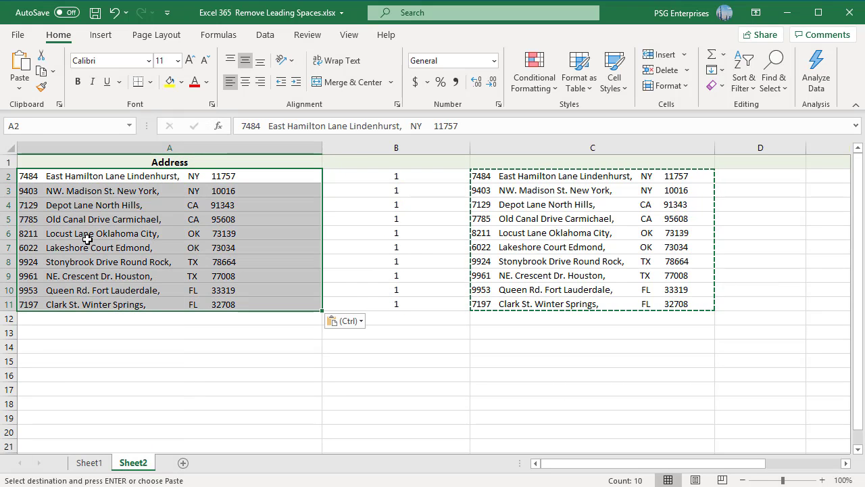
# Delete the helper column C from Sheet2.
pyautogui.click(492, 147)
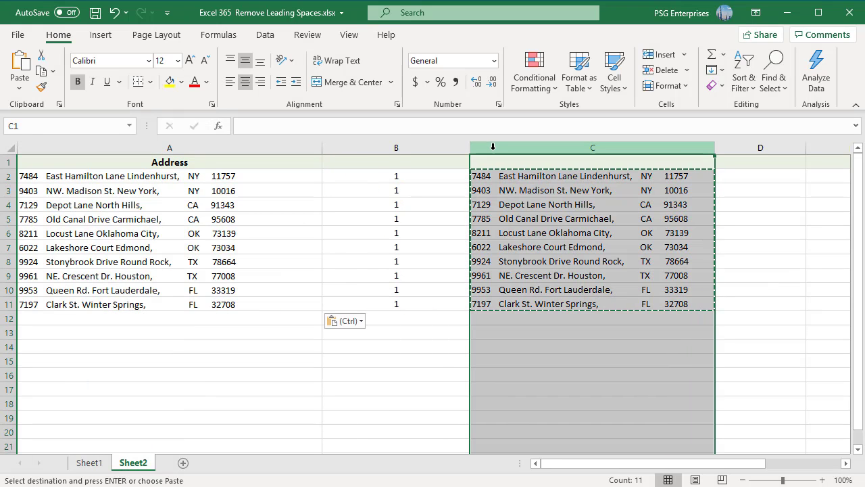
pyautogui.rightClick(494, 148)
pyautogui.click(535, 283)
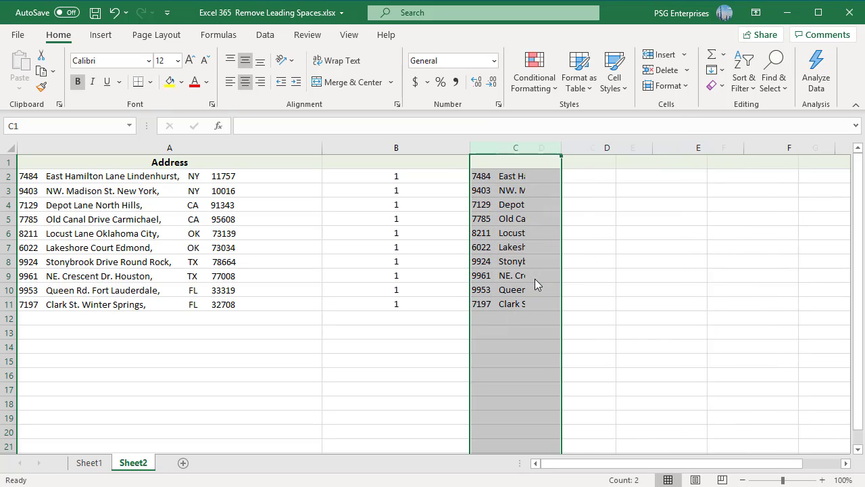